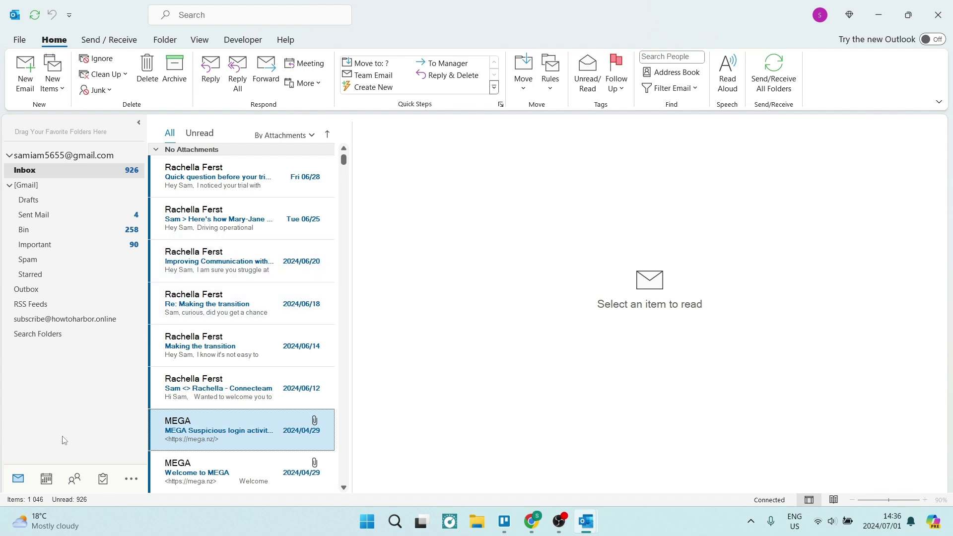
Step: Open the July 2024 calendar and select the 15:00 New Meeting on Tuesday 2 July
{"action": "left_click", "coordinate": [46, 481]}
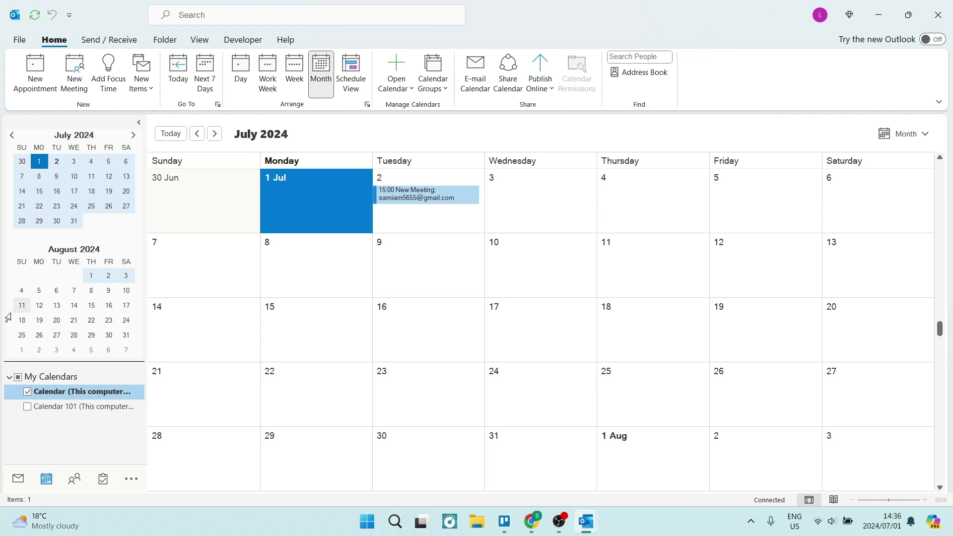
{"action": "left_click", "coordinate": [429, 203]}
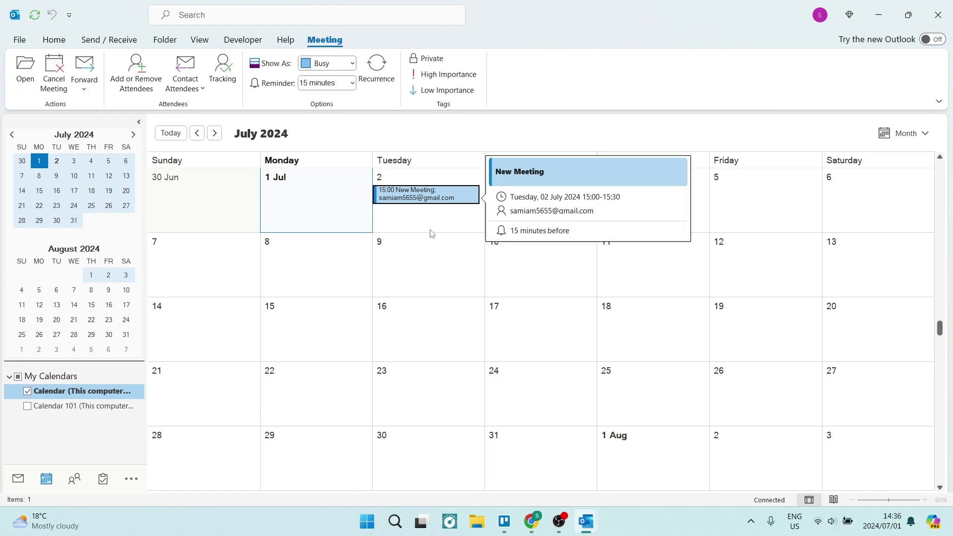
Step: Try copying the 2 July meeting onto Thursday 4 July, triggering the unsupported-copy notice
{"action": "left_click", "coordinate": [423, 191]}
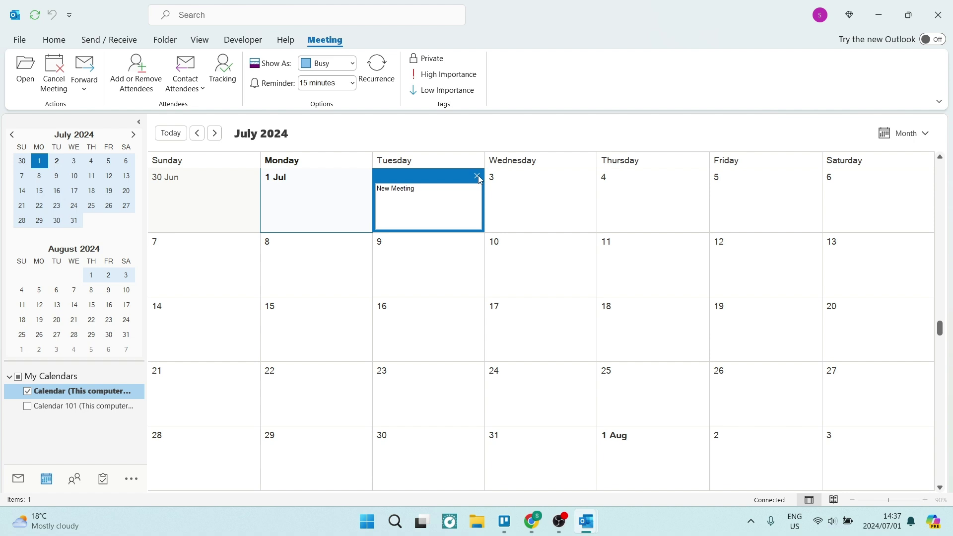
{"action": "key", "text": "Return"}
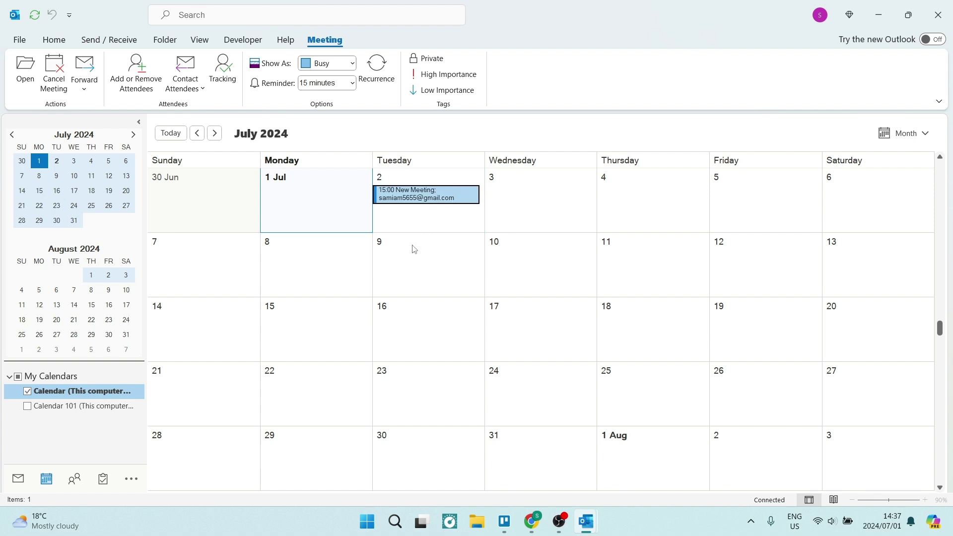
{"action": "left_click", "coordinate": [414, 199]}
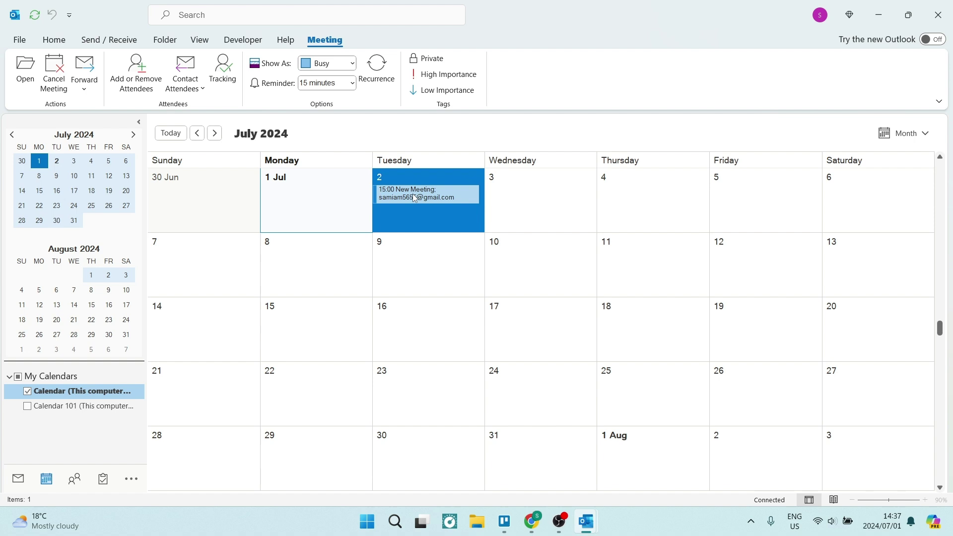
{"action": "left_click_drag", "start_coordinate": [413, 194], "coordinate": [646, 215]}
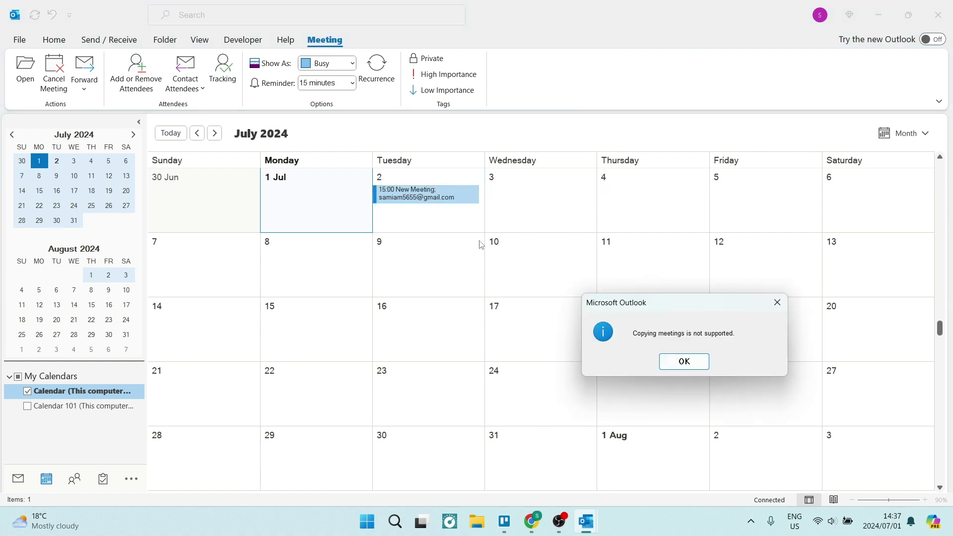
Step: Dismiss the notice and make the meeting recur weekly on Tuesdays until 17 December, left open unsaved
{"action": "left_click", "coordinate": [684, 366]}
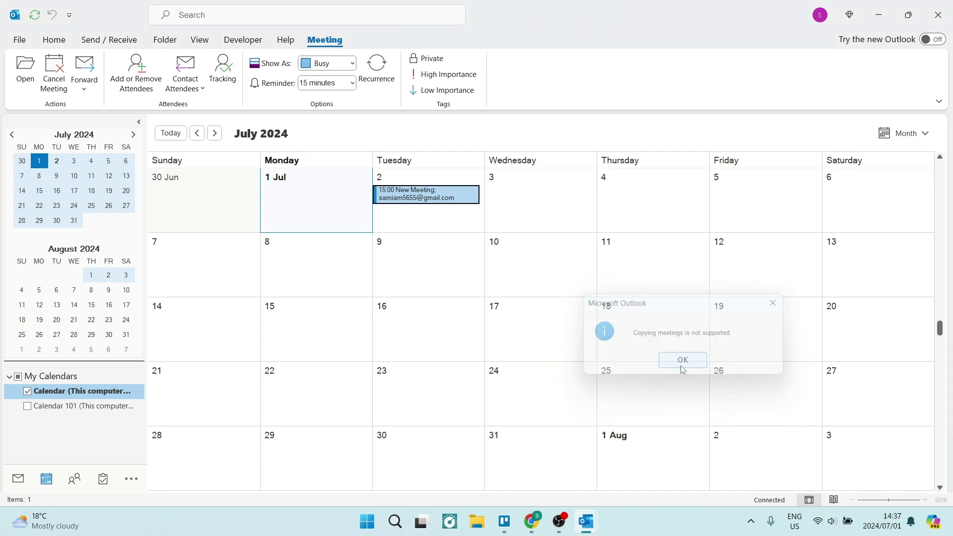
{"action": "left_click", "coordinate": [378, 70]}
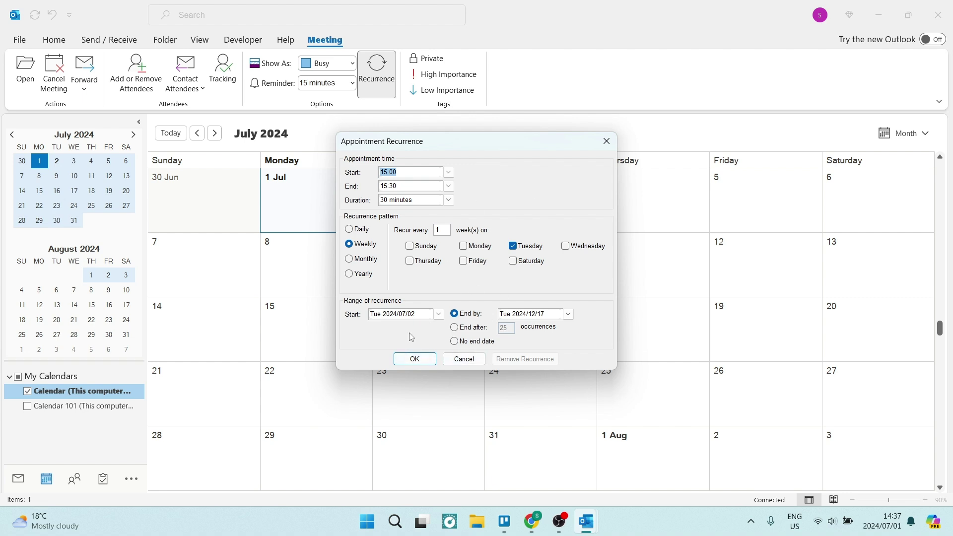
{"action": "left_click", "coordinate": [415, 359]}
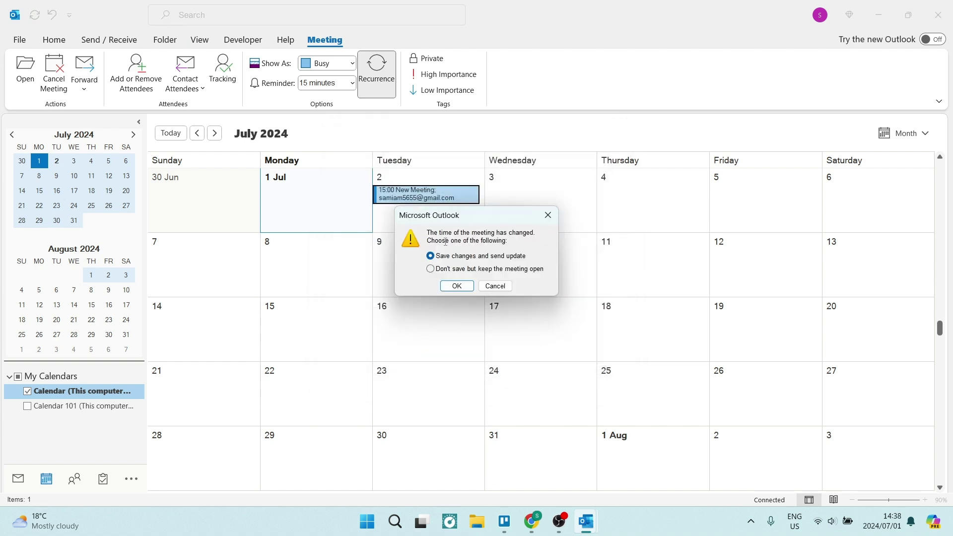
{"action": "left_click", "coordinate": [453, 268]}
{"action": "left_click", "coordinate": [453, 286]}
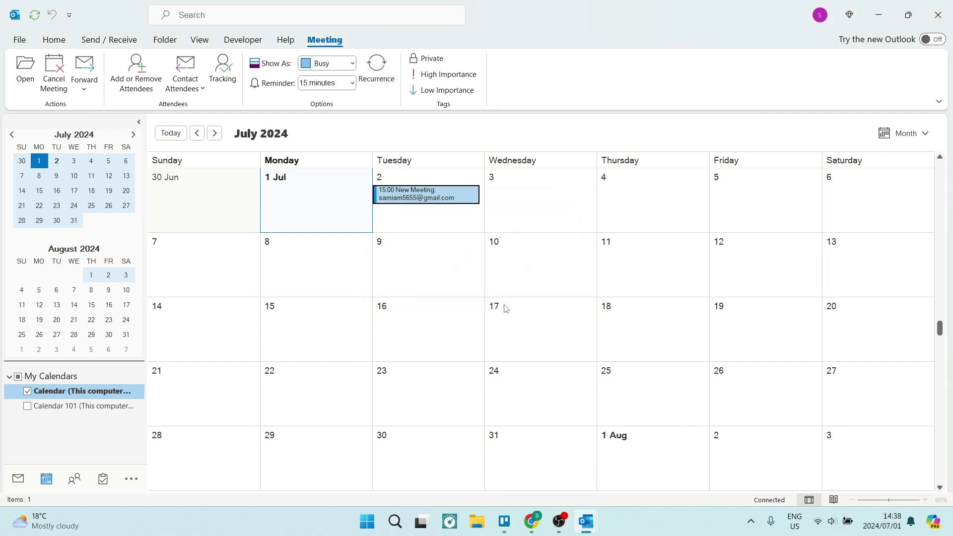